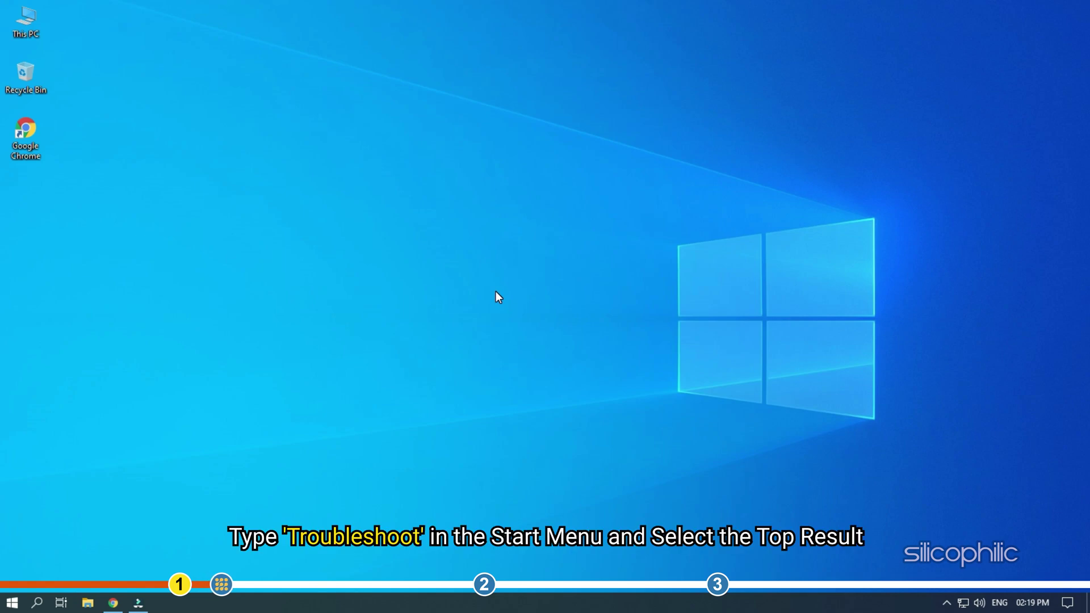
Search Windows for 'troubleshoot' and open the Troubleshoot settings page under Update & Security.
{"action": "left_click", "coordinate": [36, 602]}
{"action": "type", "text": "t"}
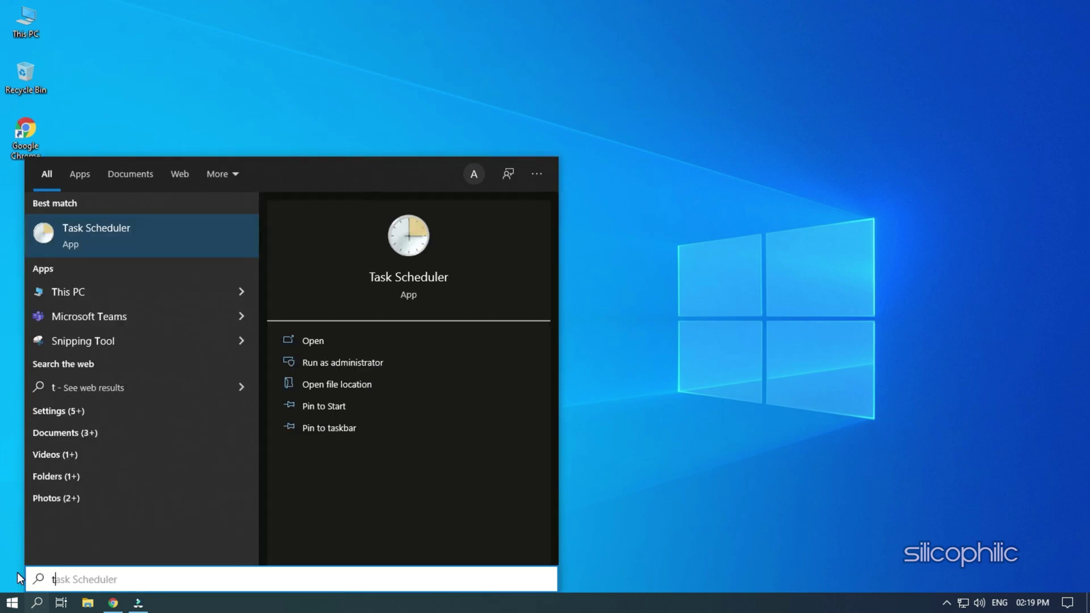
{"action": "type", "text": "roub"}
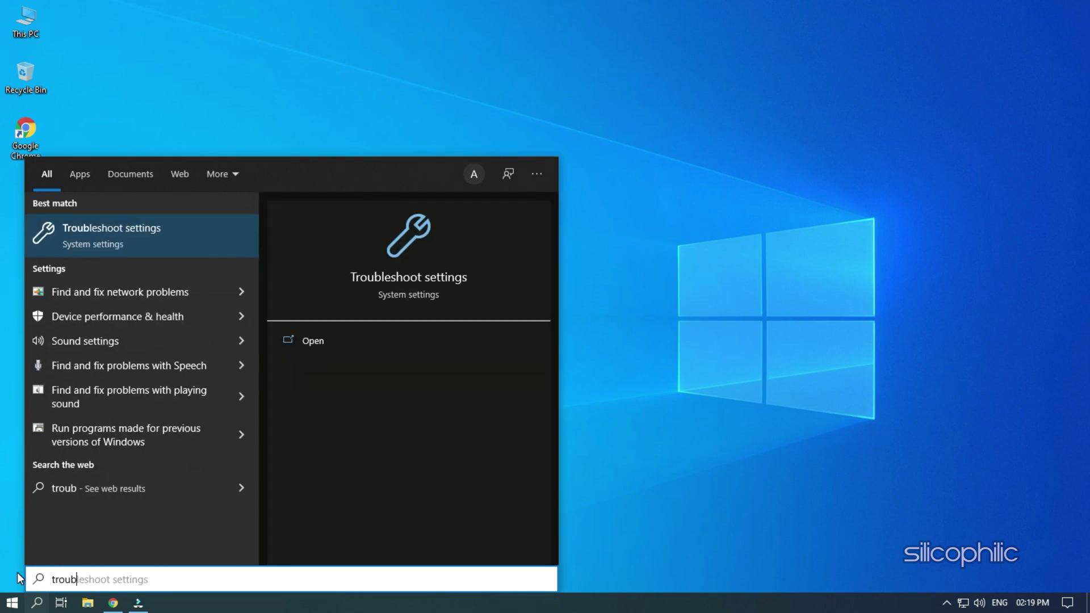
{"action": "type", "text": "leshoot"}
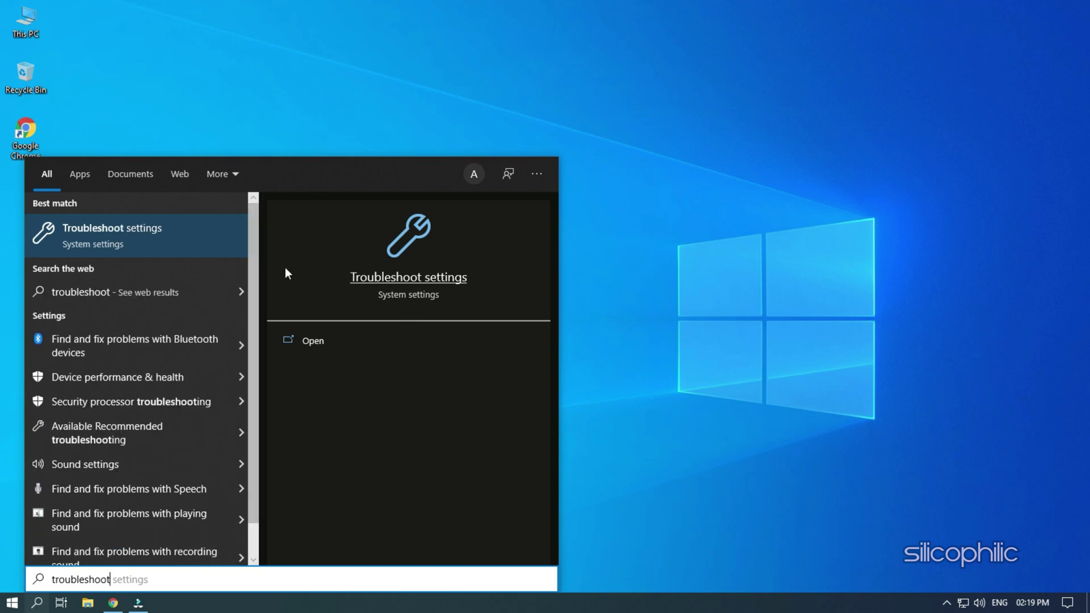
{"action": "left_click", "coordinate": [169, 233]}
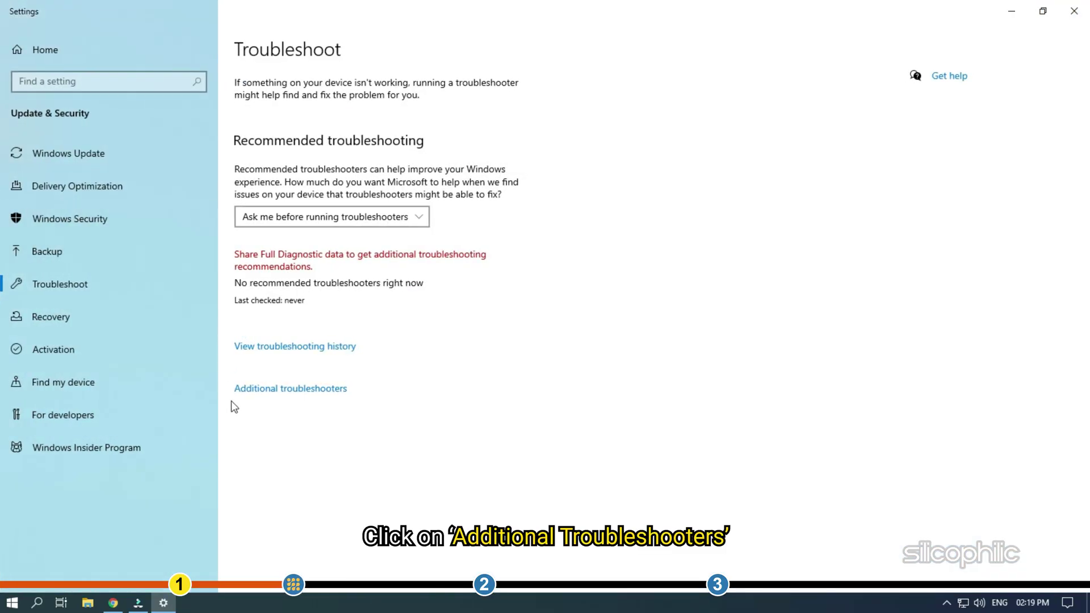
Run the Network Adapter troubleshooter from the Additional troubleshooters list.
{"action": "left_click", "coordinate": [281, 391]}
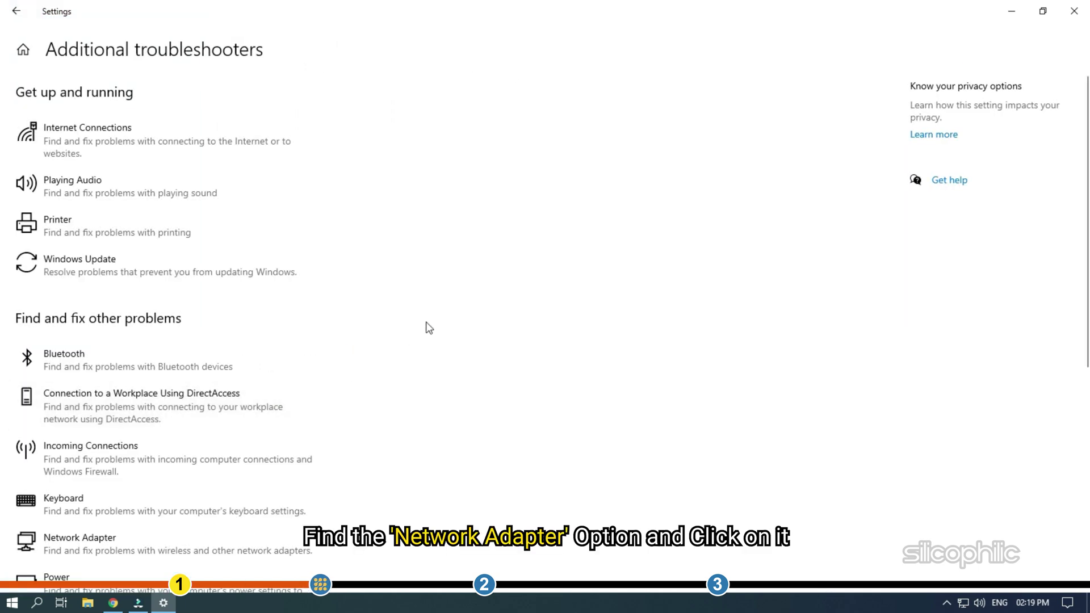
{"action": "scroll", "coordinate": [426, 328], "scroll_direction": "down", "scroll_amount": 4}
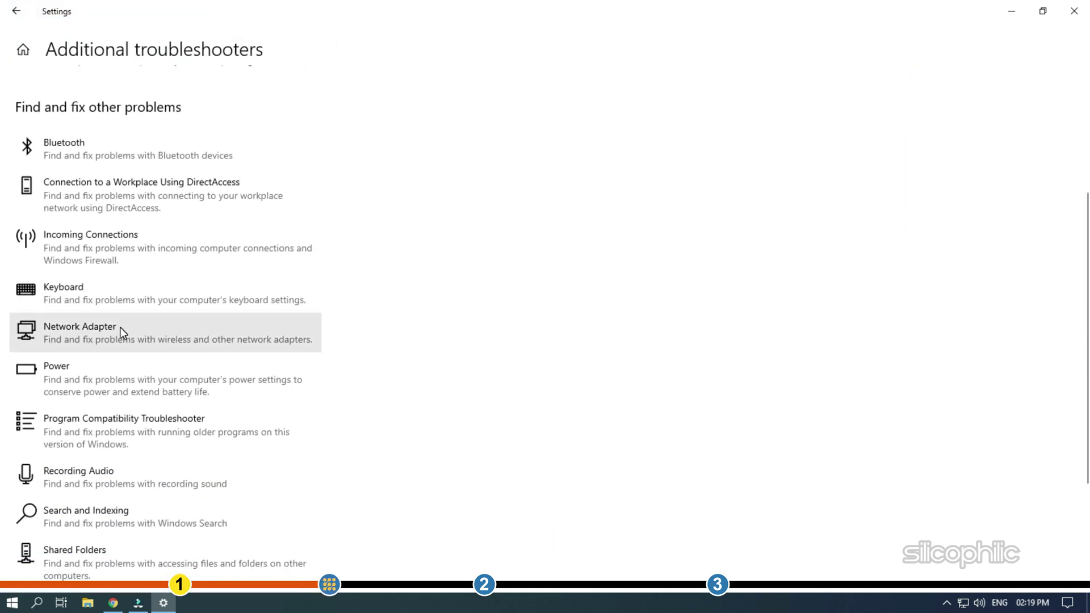
{"action": "left_click", "coordinate": [121, 329]}
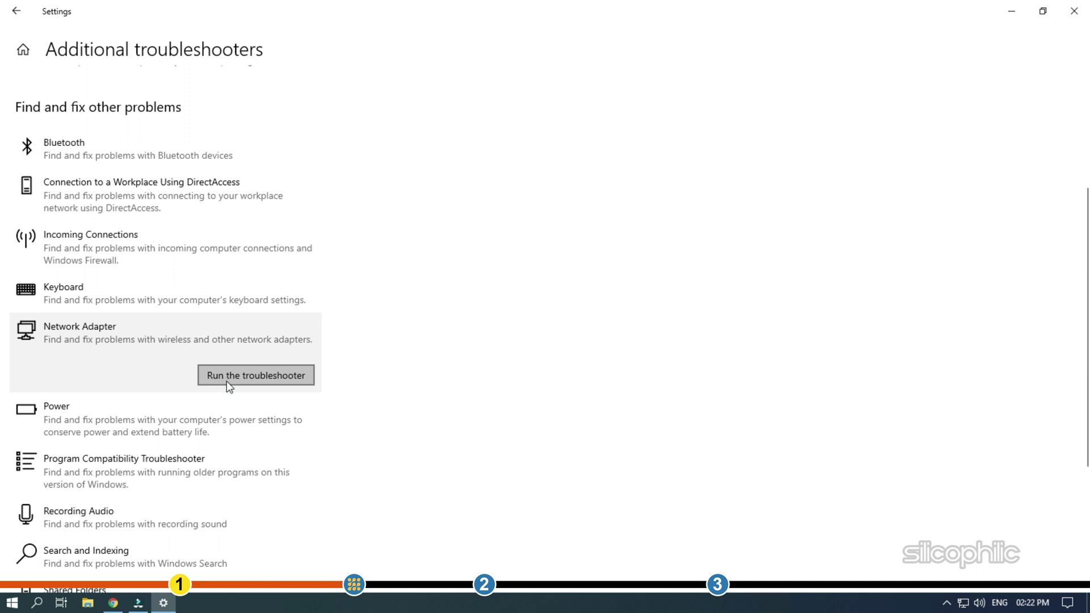
{"action": "left_click", "coordinate": [227, 382]}
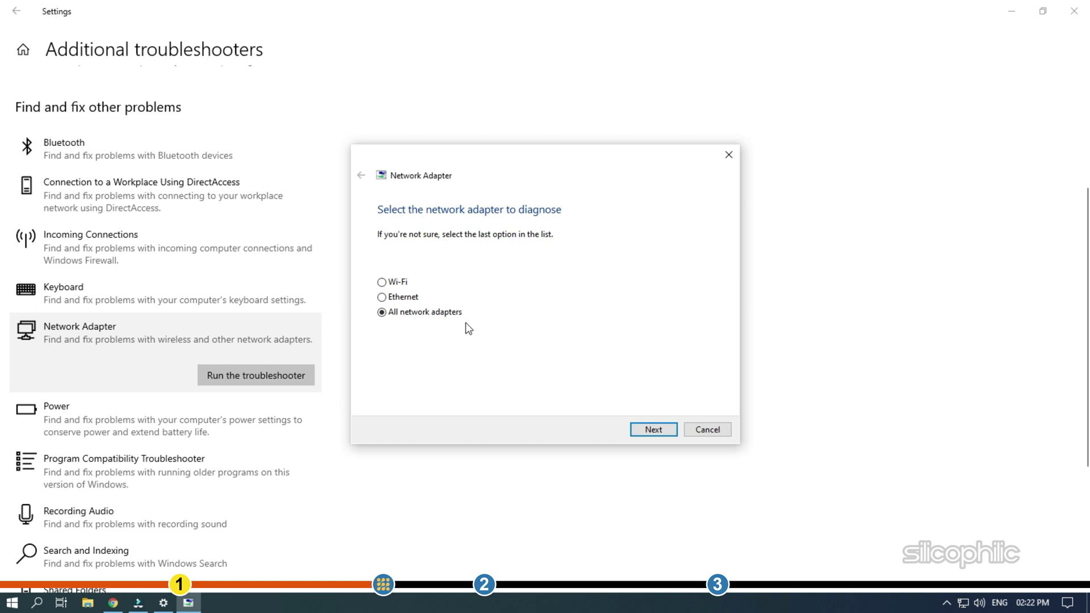
Diagnose All network adapters and the DirectAccess connection, then close the troubleshooter and Settings.
{"action": "left_click", "coordinate": [640, 434]}
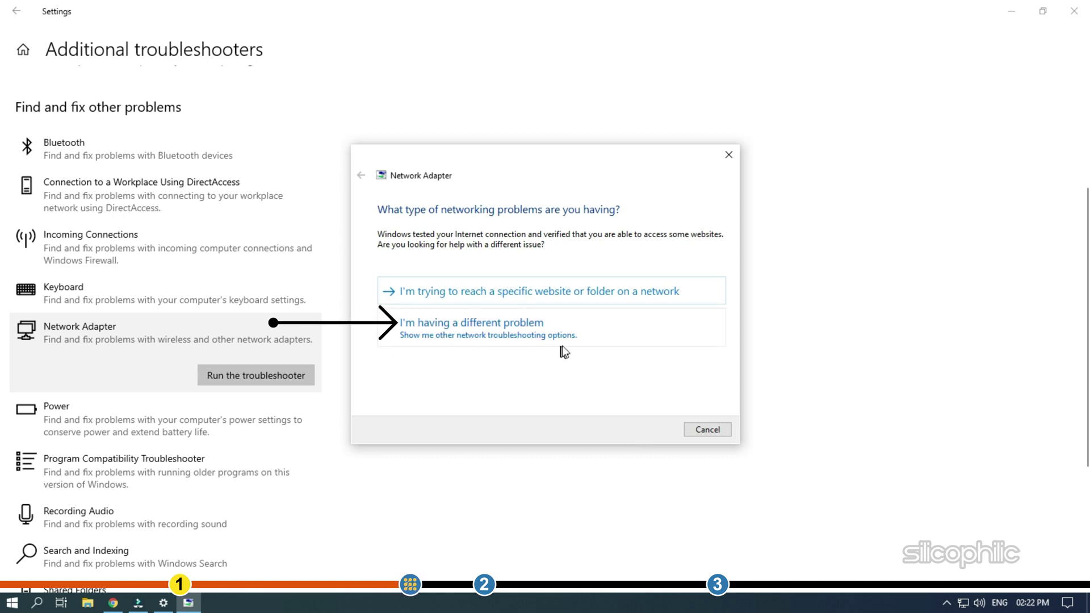
{"action": "left_click", "coordinate": [595, 337]}
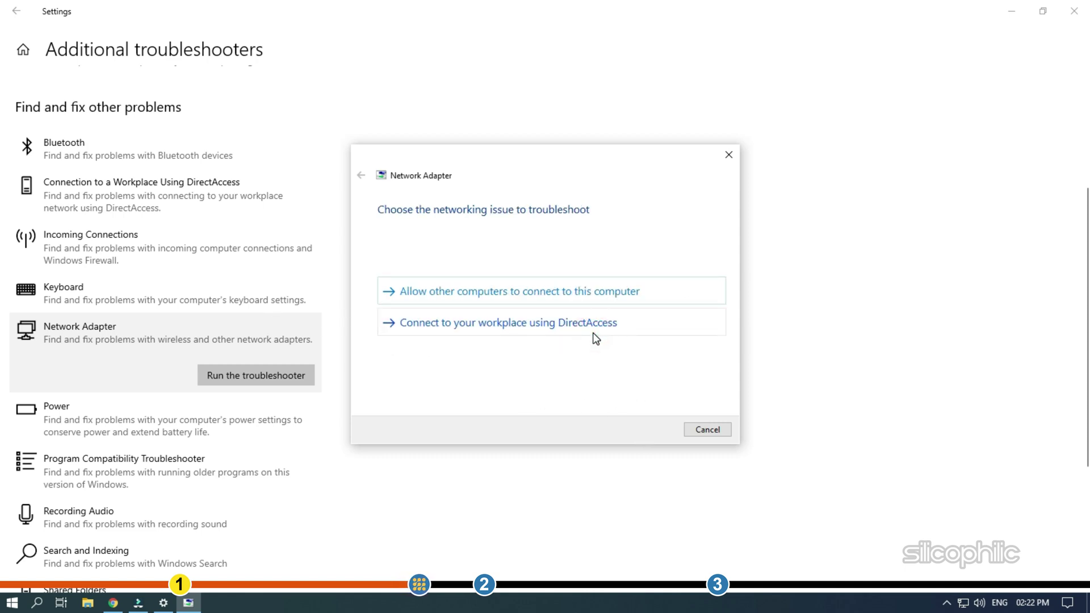
{"action": "left_click", "coordinate": [625, 328]}
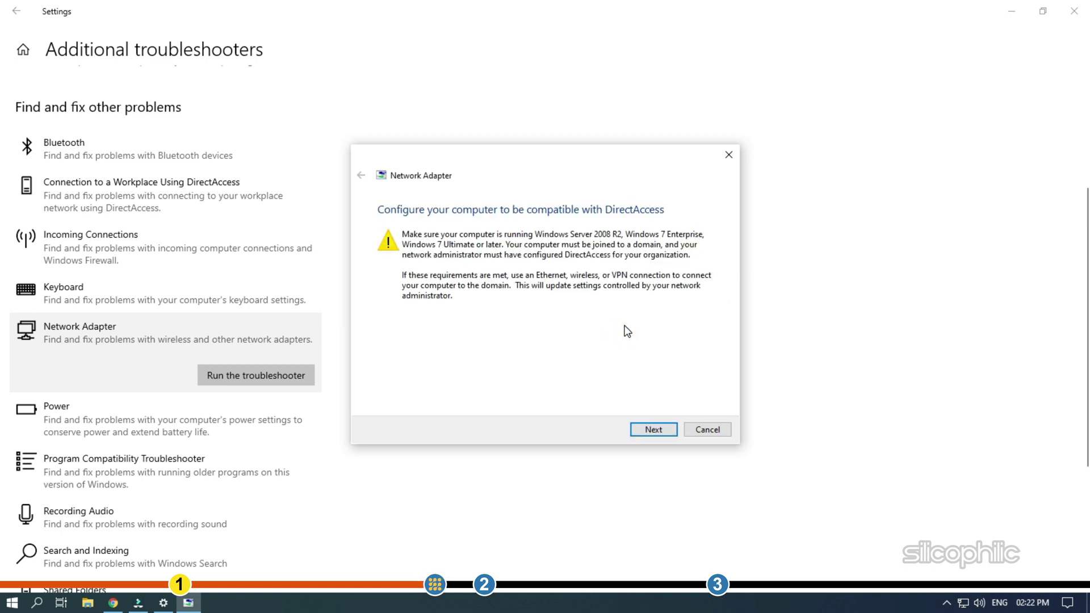
{"action": "left_click", "coordinate": [653, 430]}
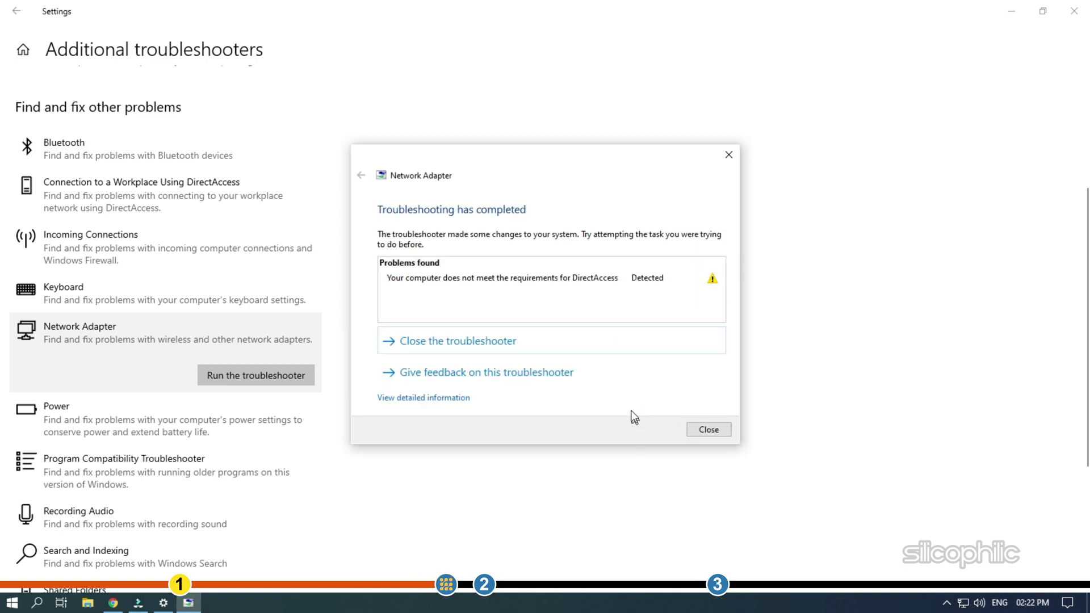
{"action": "left_click", "coordinate": [715, 431]}
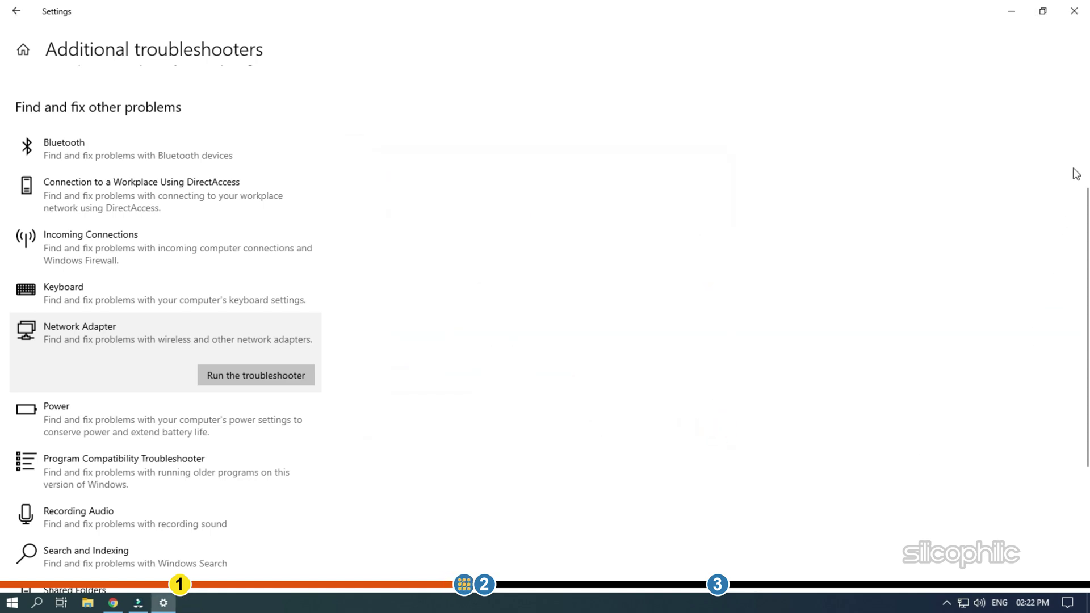
{"action": "left_click", "coordinate": [1082, 19]}
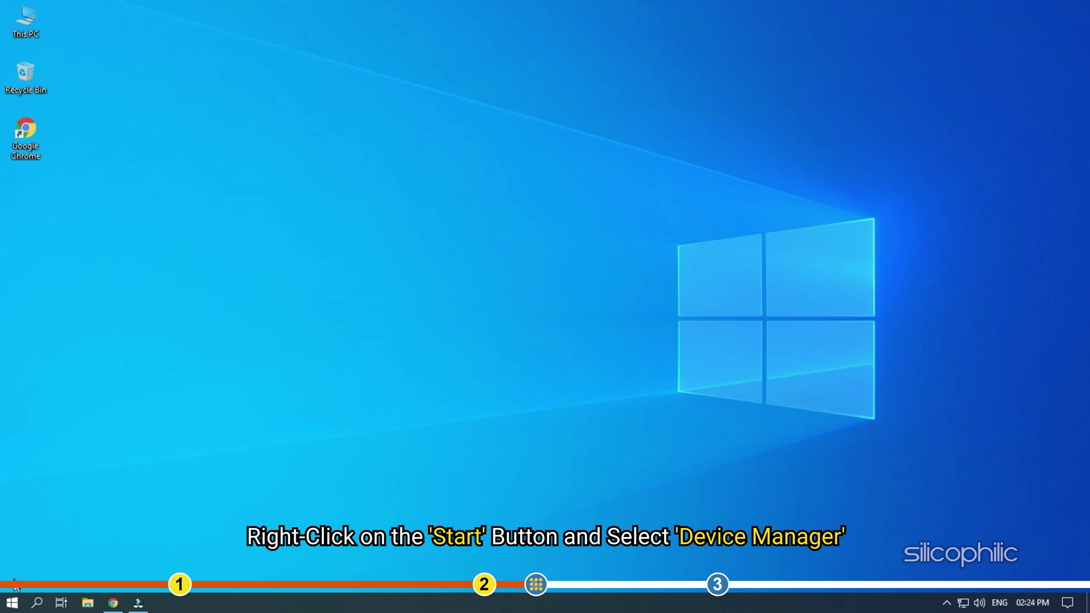
Bring up the Start button's Win+X quick-access menu listing Device Manager.
{"action": "right_click", "coordinate": [13, 602]}
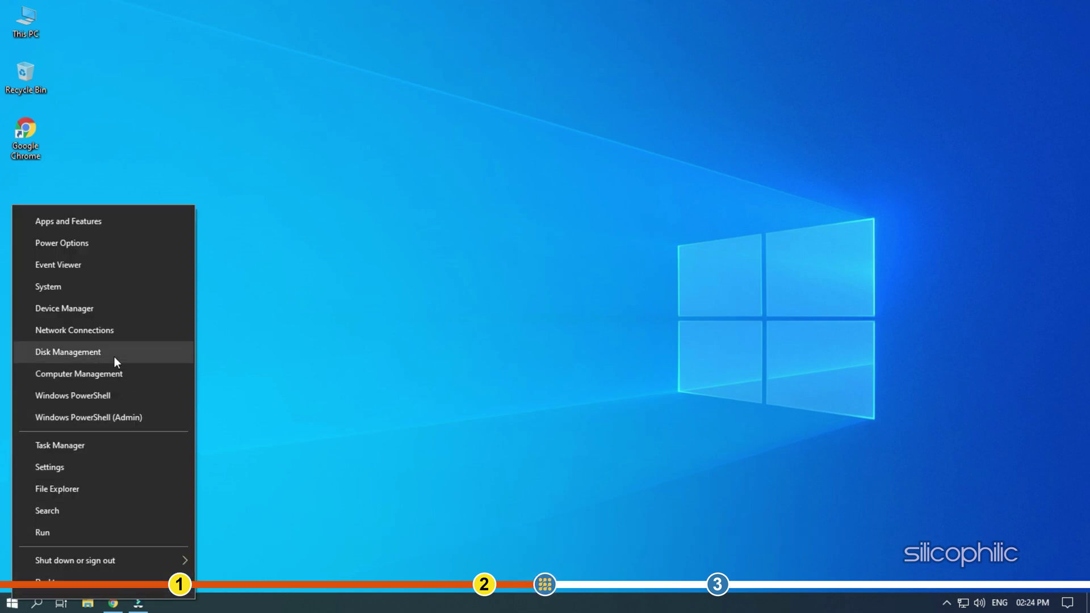
Open Device Manager and start Update driver for the 802.11n USB Wireless LAN Card under Network adapters.
{"action": "left_click", "coordinate": [102, 313]}
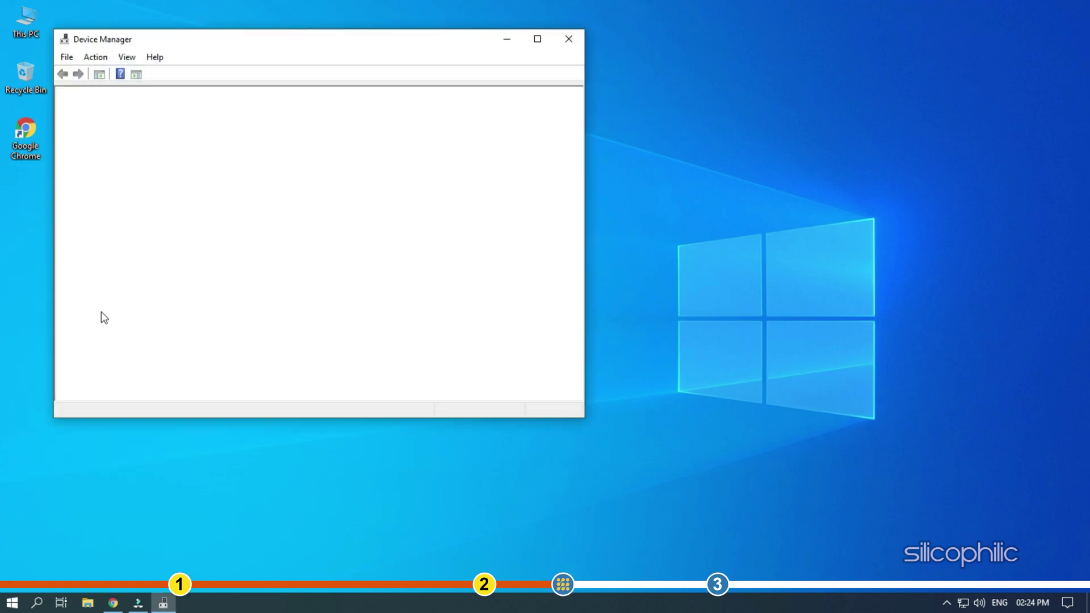
{"action": "left_click_drag", "start_coordinate": [313, 50], "coordinate": [564, 104]}
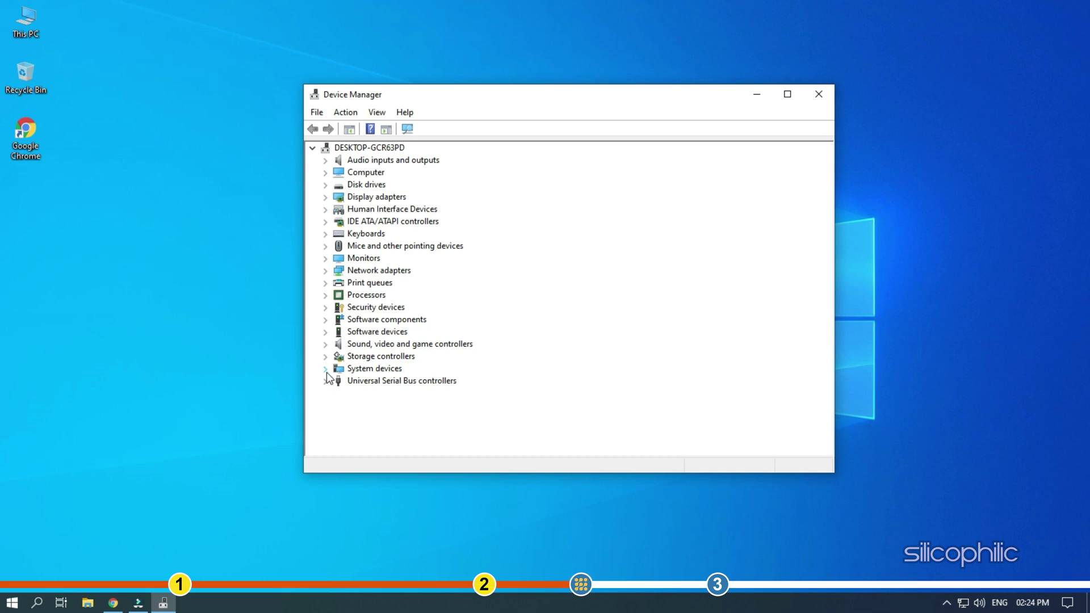
{"action": "left_click_drag", "start_coordinate": [531, 100], "coordinate": [513, 94]}
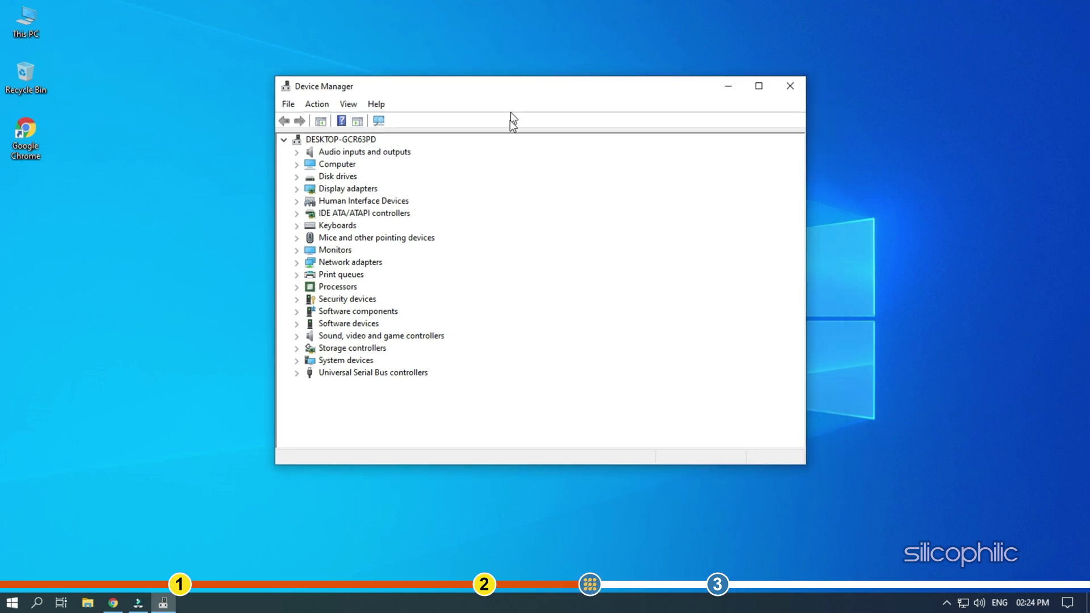
{"action": "left_click", "coordinate": [298, 264]}
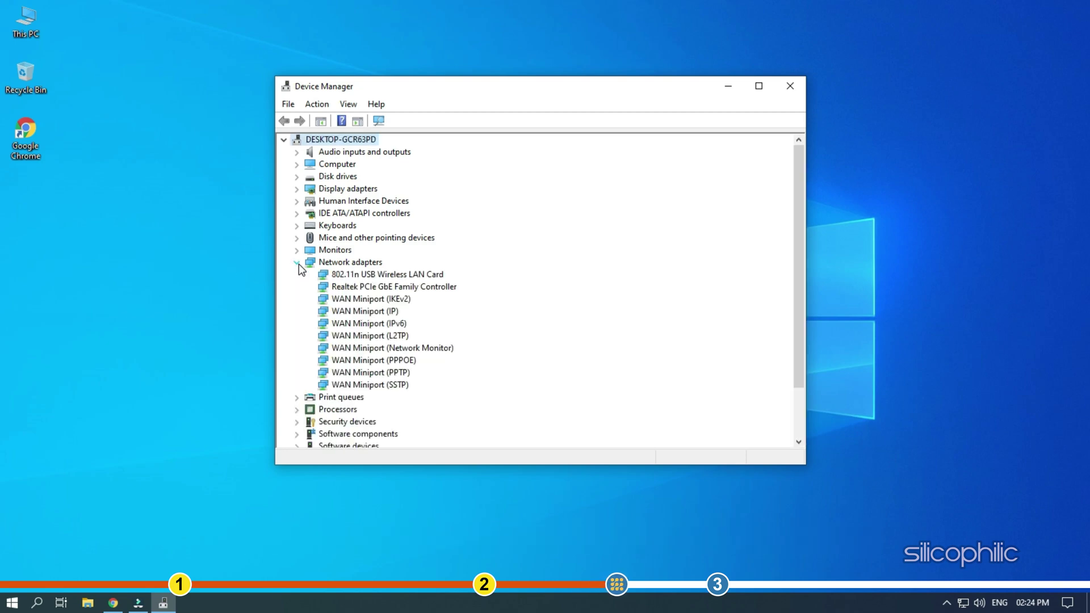
{"action": "left_click", "coordinate": [420, 274]}
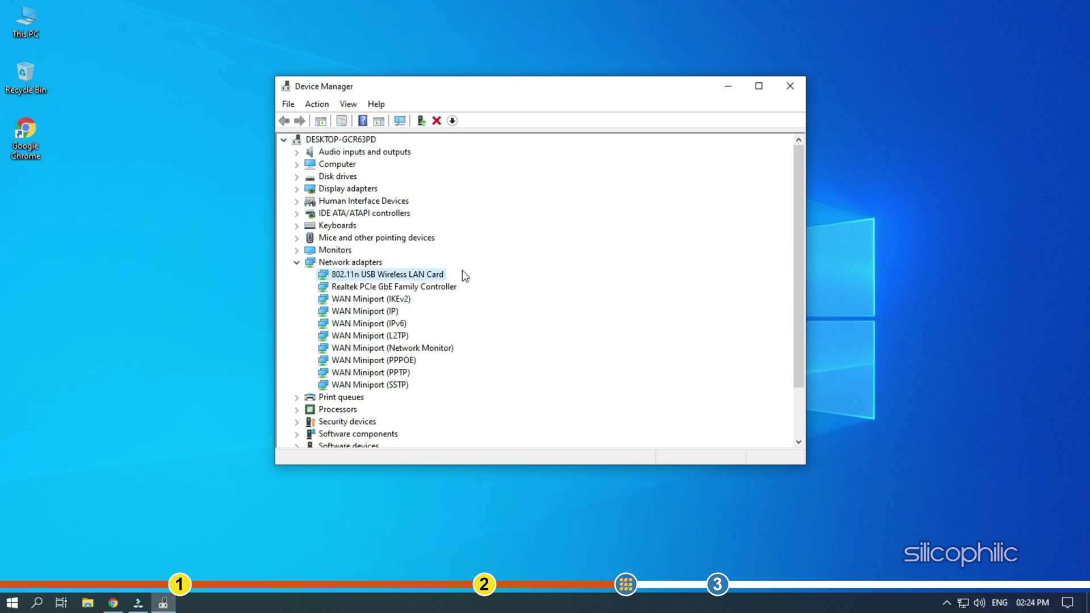
{"action": "right_click", "coordinate": [427, 277]}
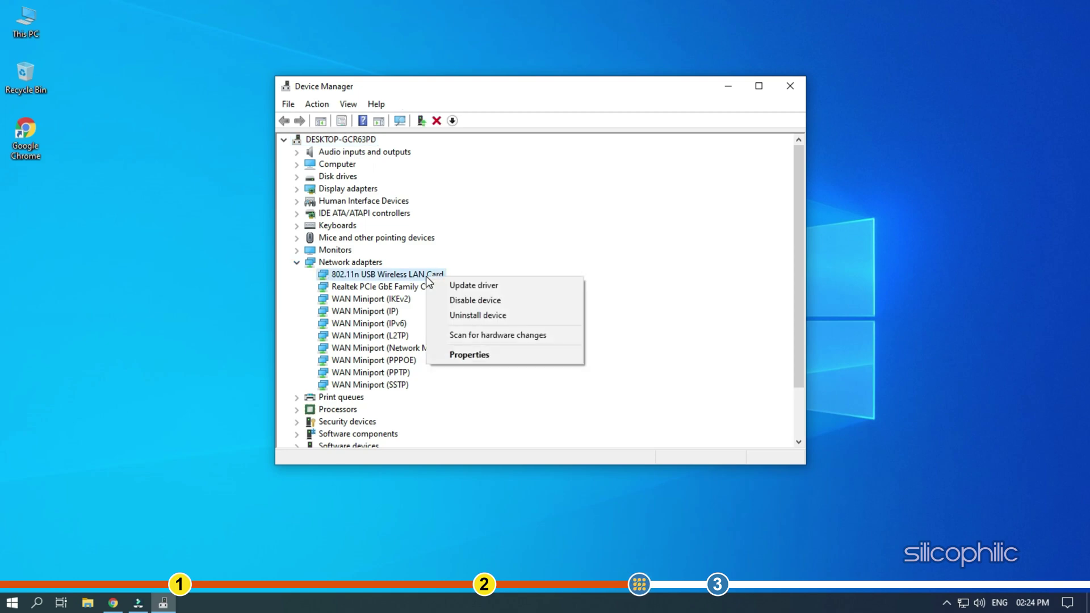
{"action": "left_click", "coordinate": [511, 285]}
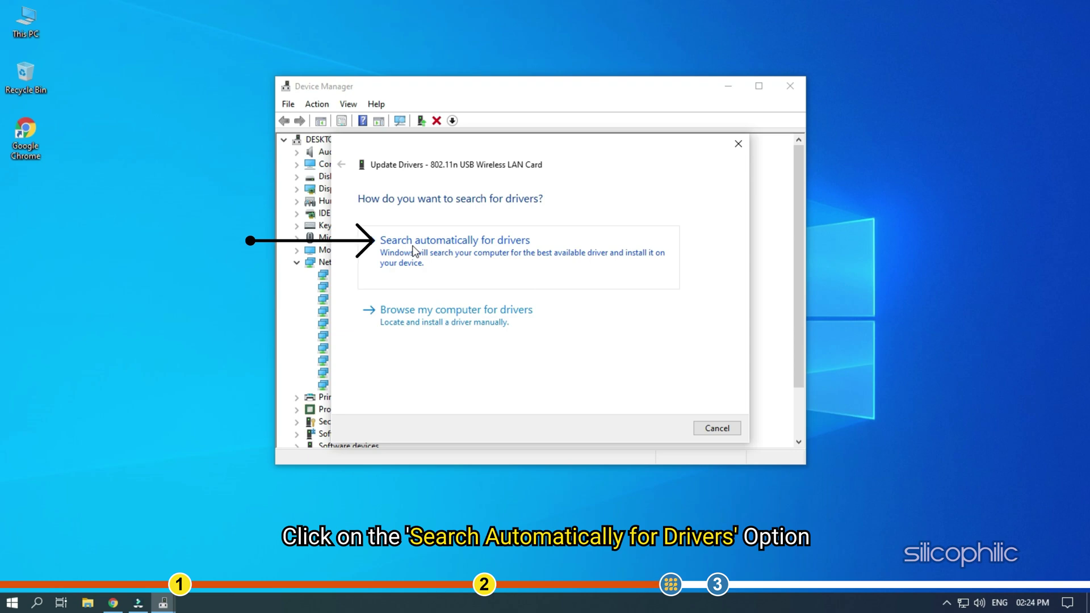
Search automatically for a wireless card driver, confirm the best one is installed, and close Device Manager.
{"action": "left_click", "coordinate": [564, 244]}
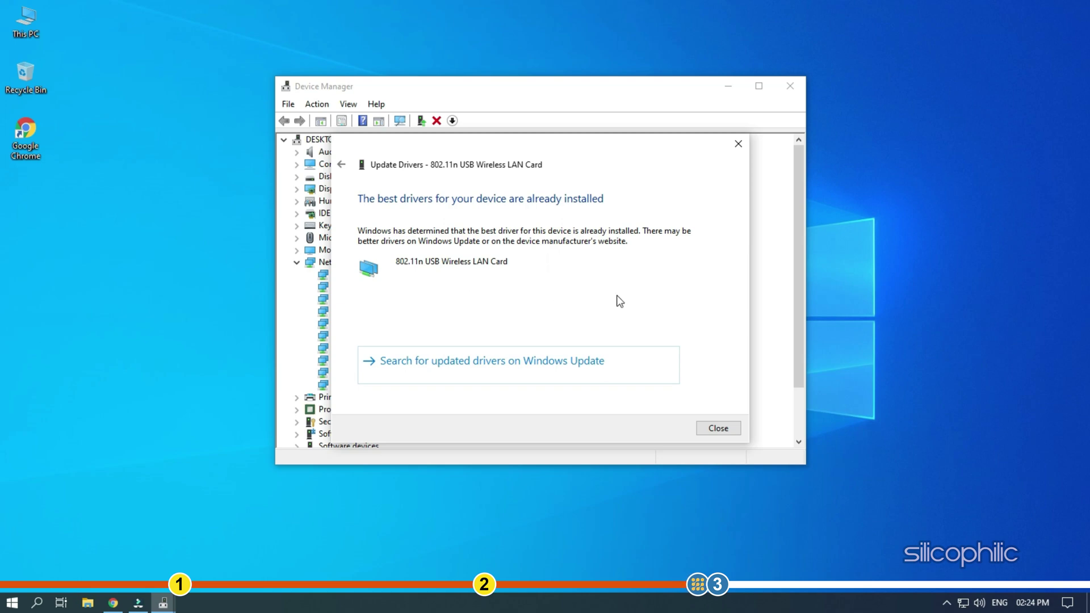
{"action": "left_click", "coordinate": [724, 430]}
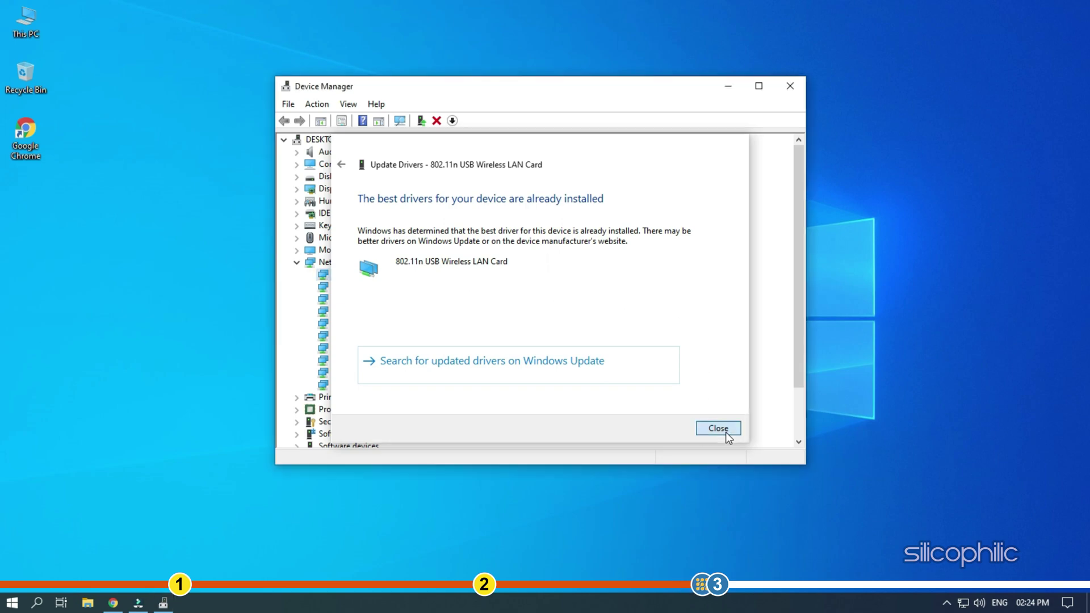
{"action": "left_click", "coordinate": [798, 94]}
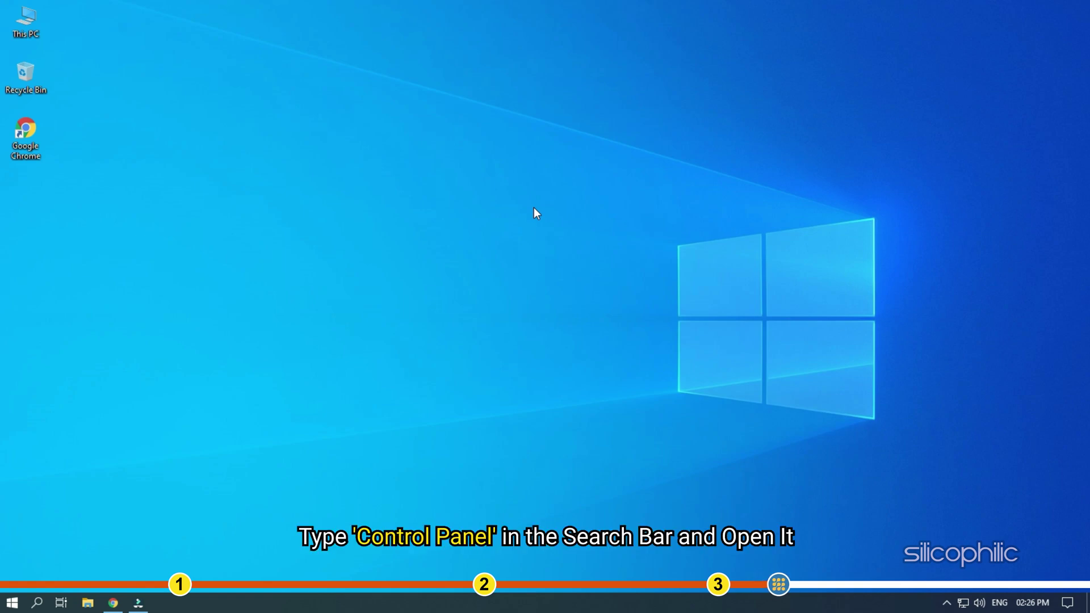
Search Windows for 'control' and open Control Panel.
{"action": "left_click", "coordinate": [39, 602]}
{"action": "type", "text": "co"}
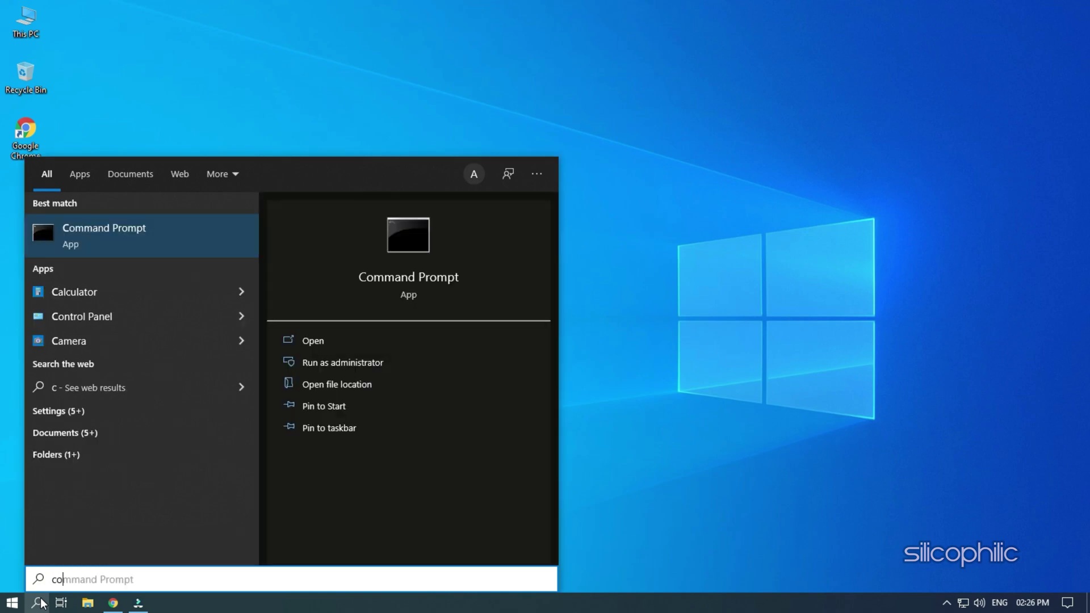
{"action": "type", "text": "ntrol"}
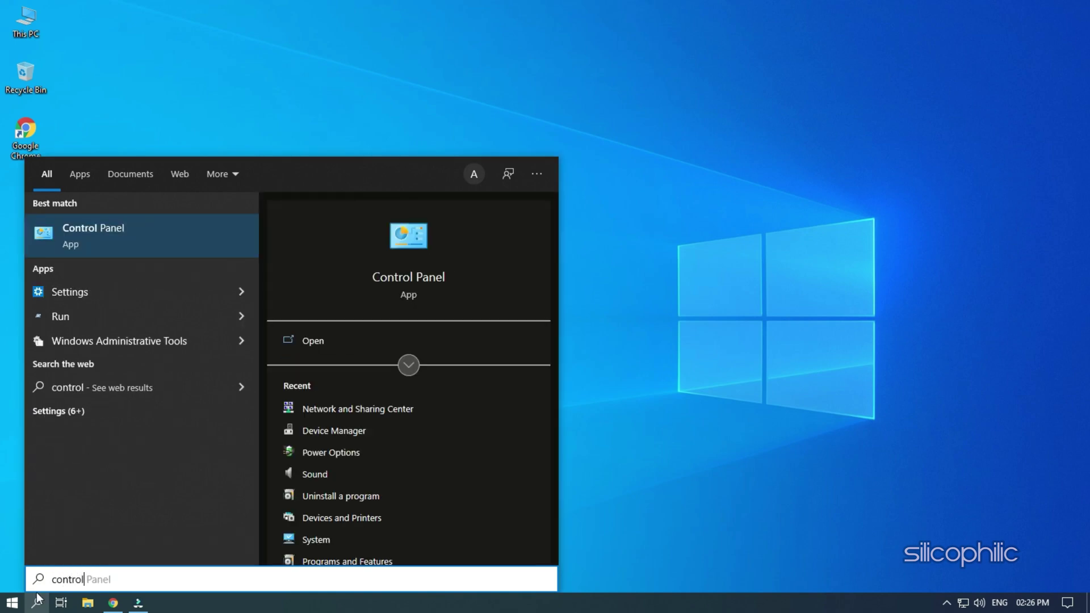
{"action": "left_click", "coordinate": [132, 232]}
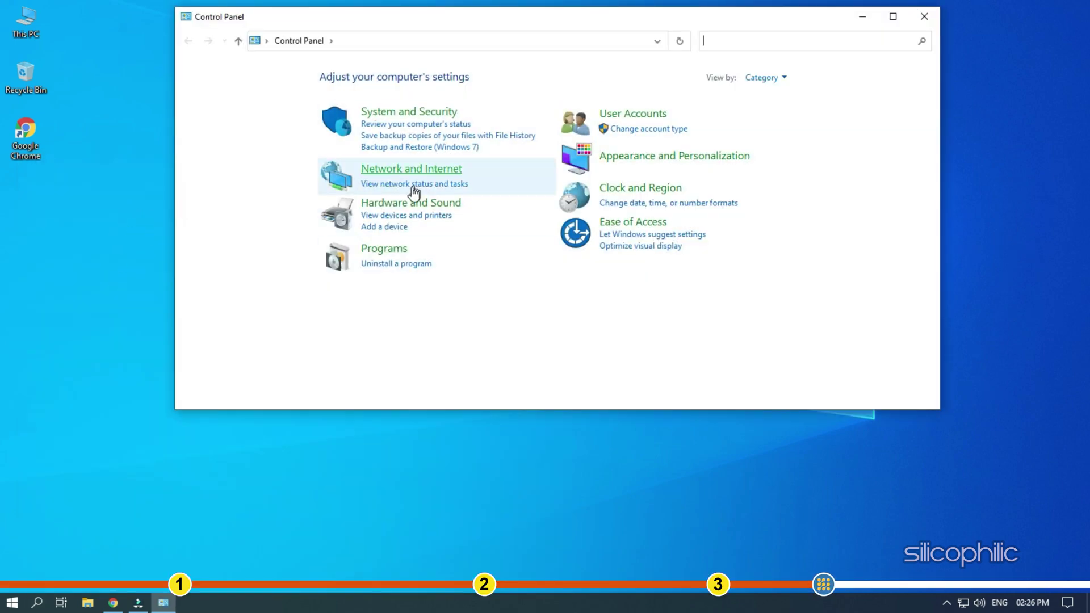
Keep Control Panel in Category view and go to Network and Internet > Network and Sharing Center.
{"action": "left_click", "coordinate": [782, 76]}
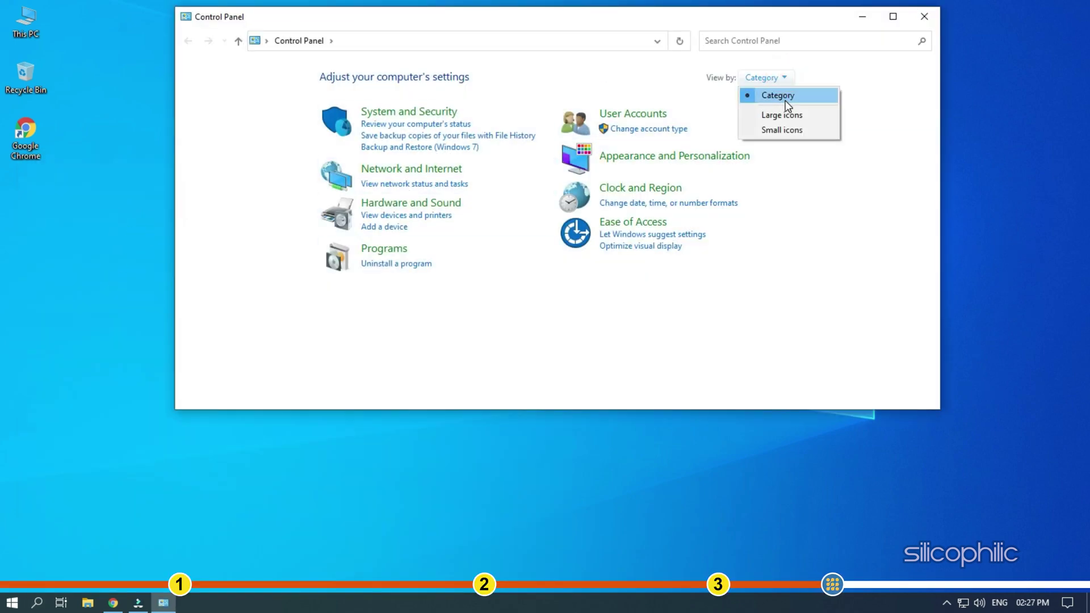
{"action": "left_click", "coordinate": [785, 97]}
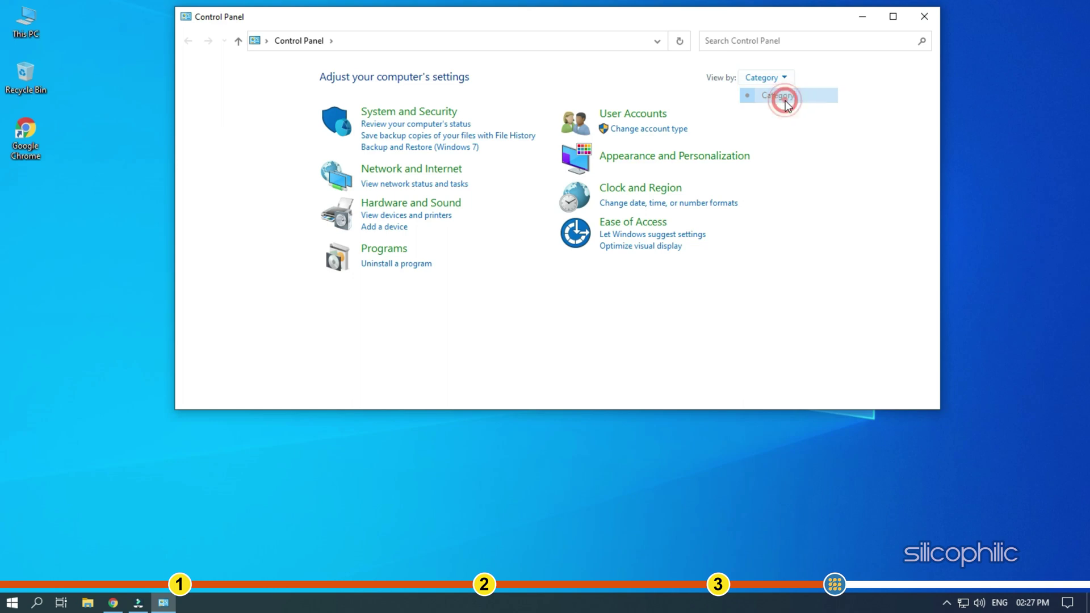
{"action": "left_click", "coordinate": [407, 174]}
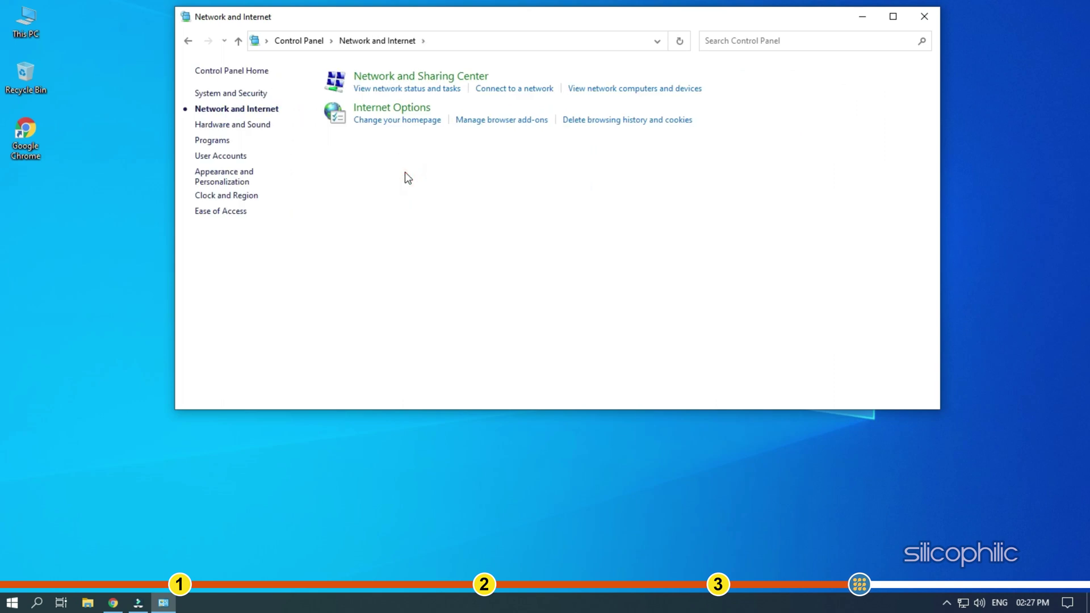
{"action": "left_click", "coordinate": [418, 79]}
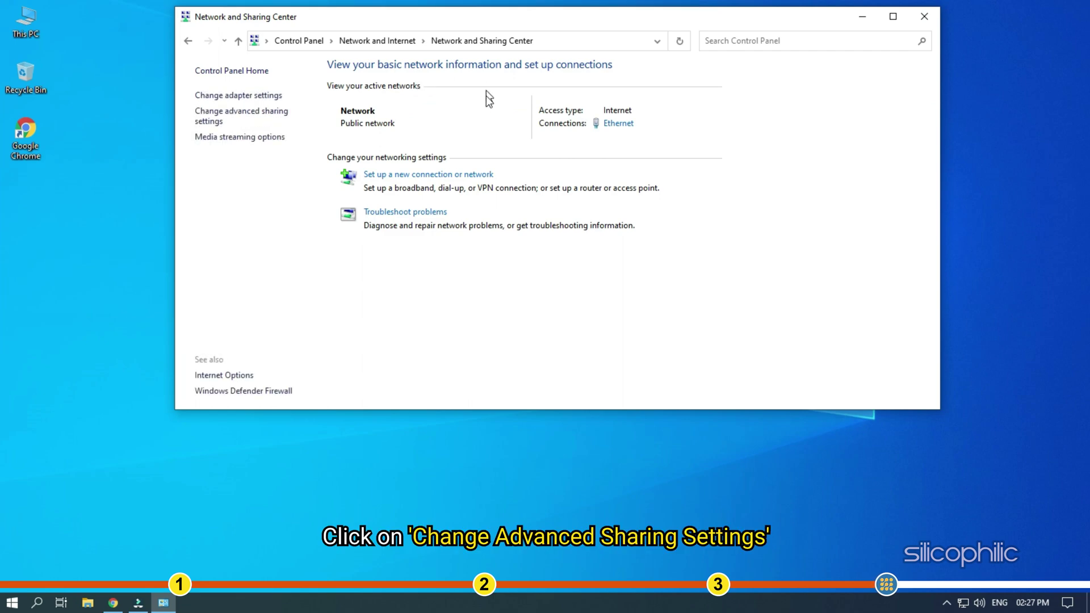
In Advanced sharing settings, select Turn on network discovery for the Guest or Public profile.
{"action": "left_click", "coordinate": [230, 120]}
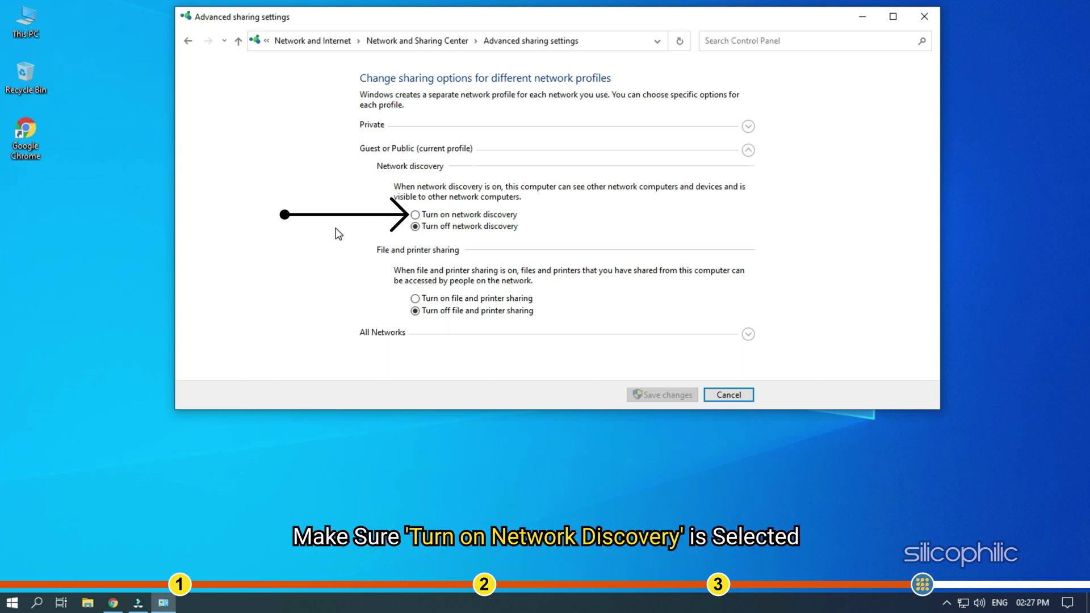
{"action": "left_click", "coordinate": [417, 215]}
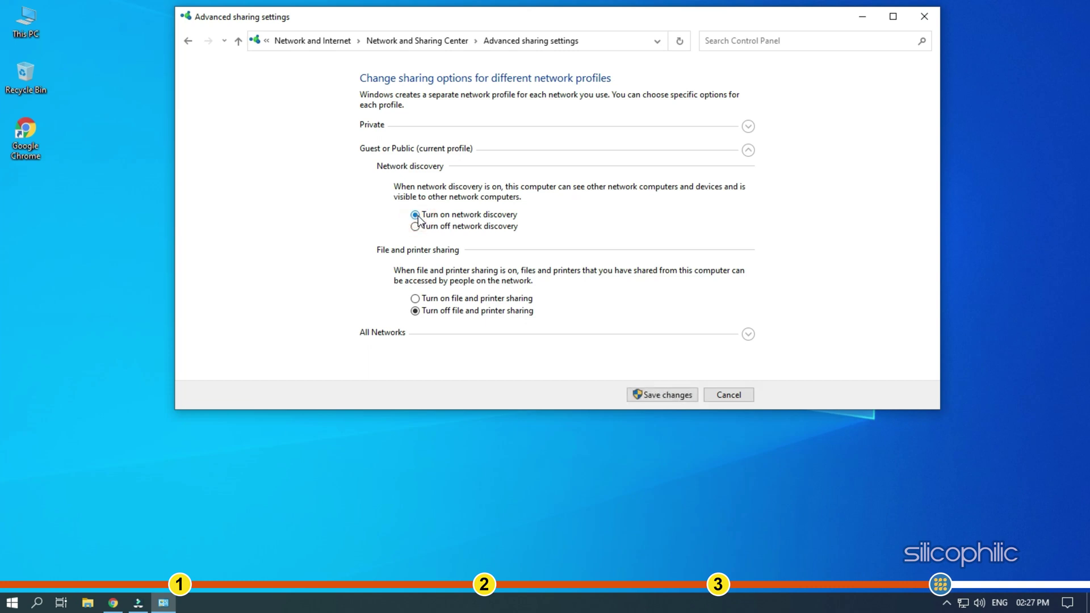